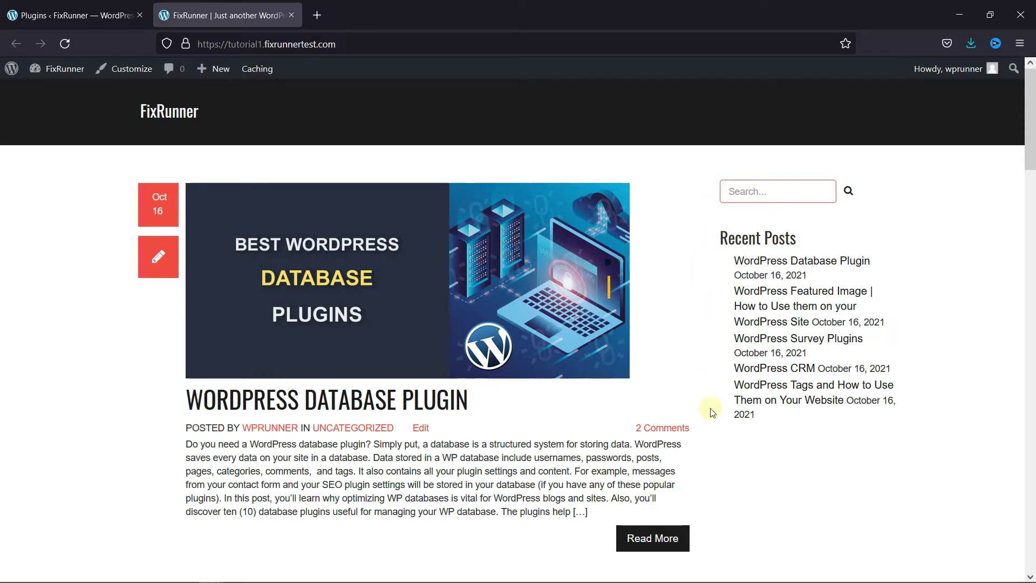
Return to the Installed Plugins page to confirm Recent Posts Widget With Thumbnails is active.
click(93, 15)
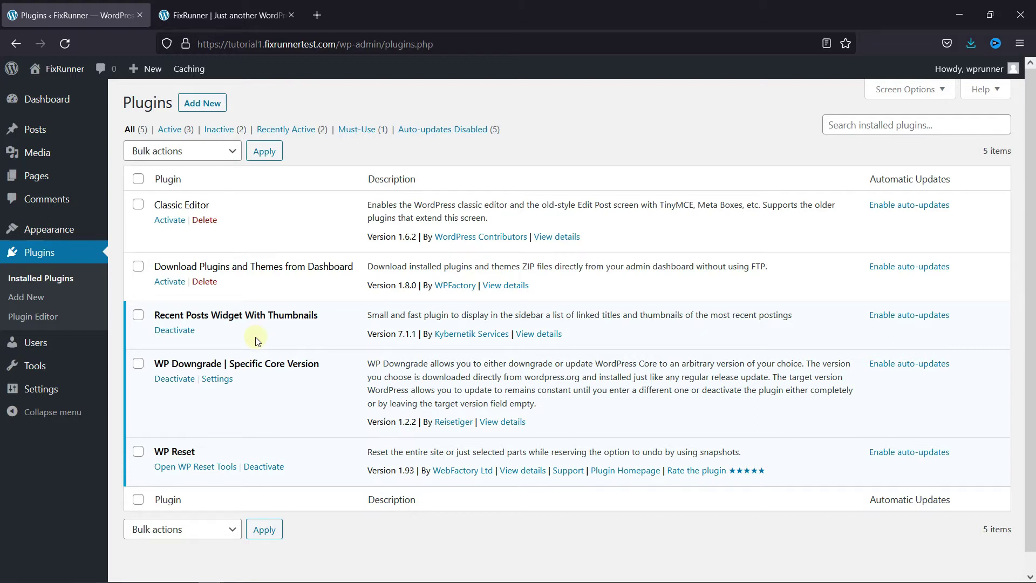
On the Widgets page, delete the plain Recent Posts widget from the Right Sidebar.
mouse_move(72, 236)
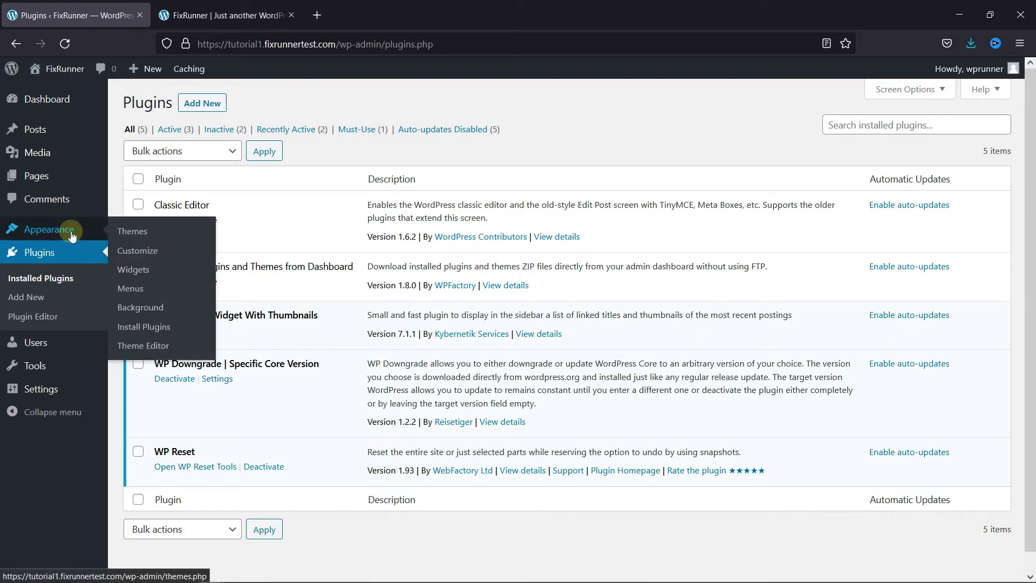
click(125, 274)
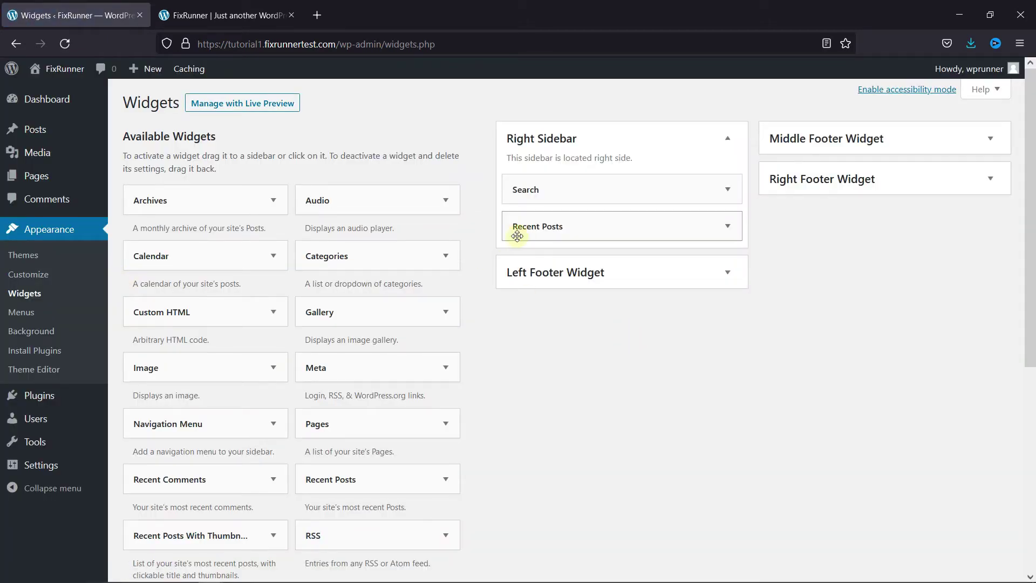
click(636, 226)
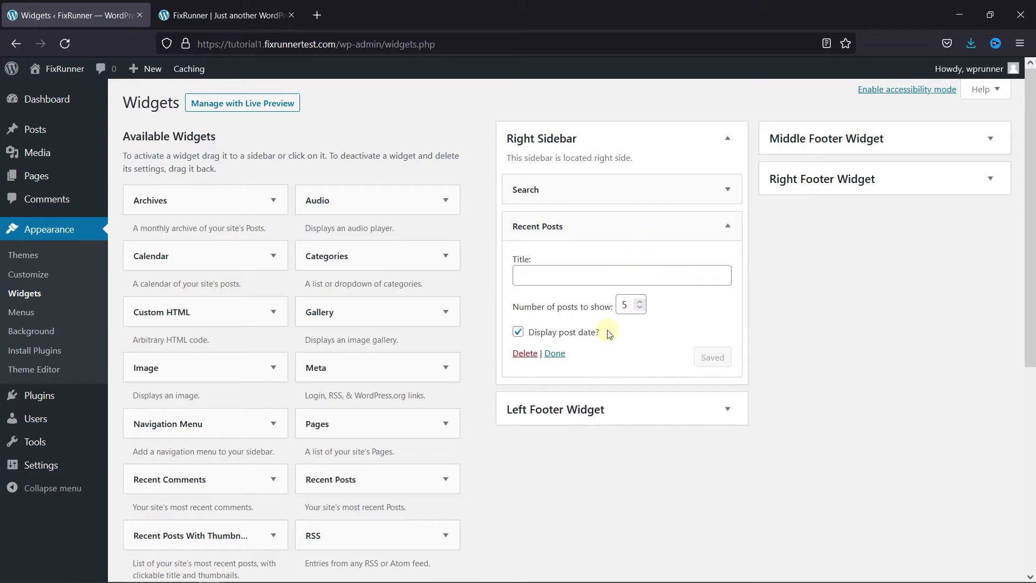
click(525, 354)
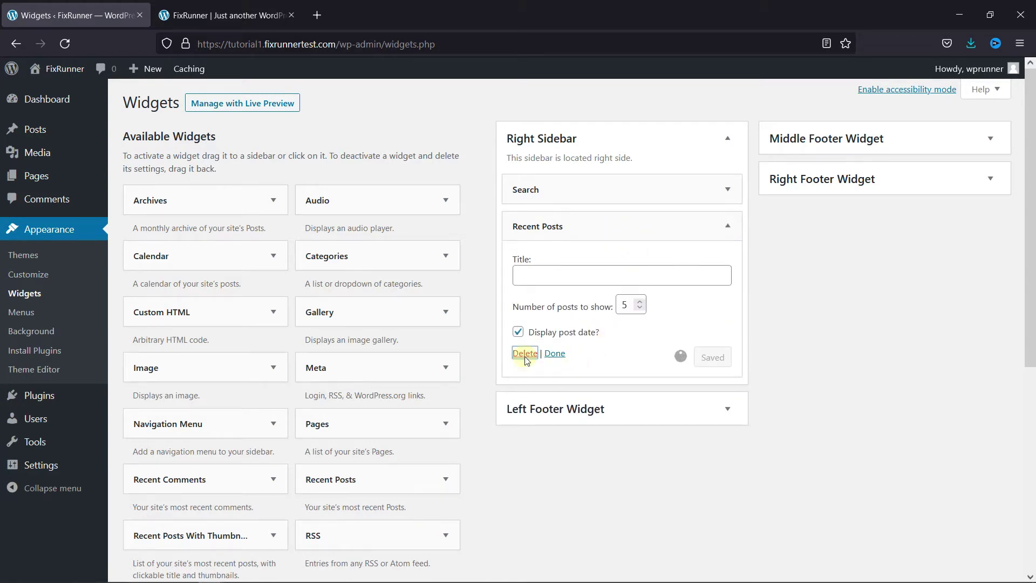
Add Recent Posts With Thumbnails to the Right Sidebar just below Search and expand its settings.
scroll(491, 384, down, 3)
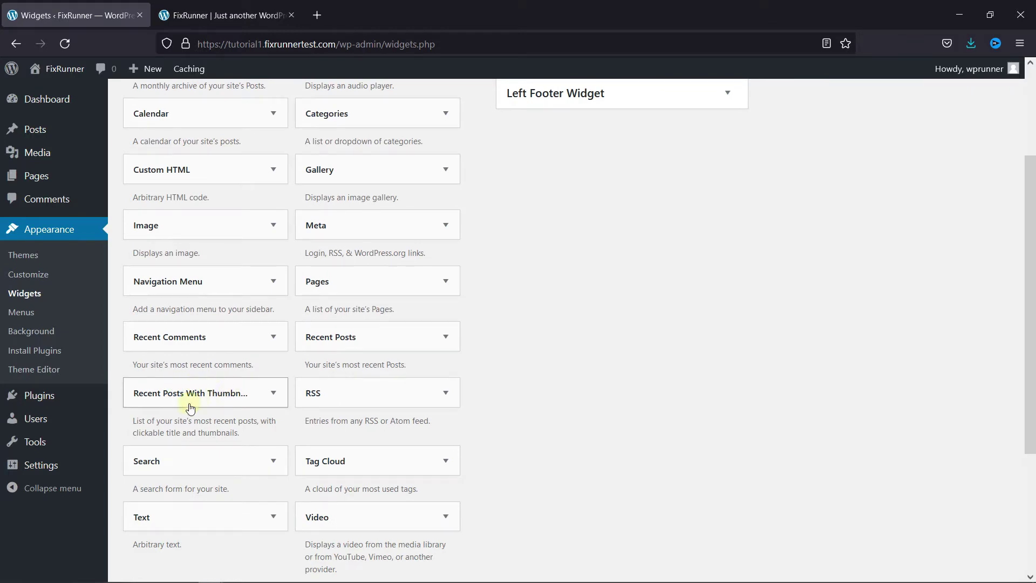
drag(231, 397, 587, 254)
scroll(631, 249, up, 2)
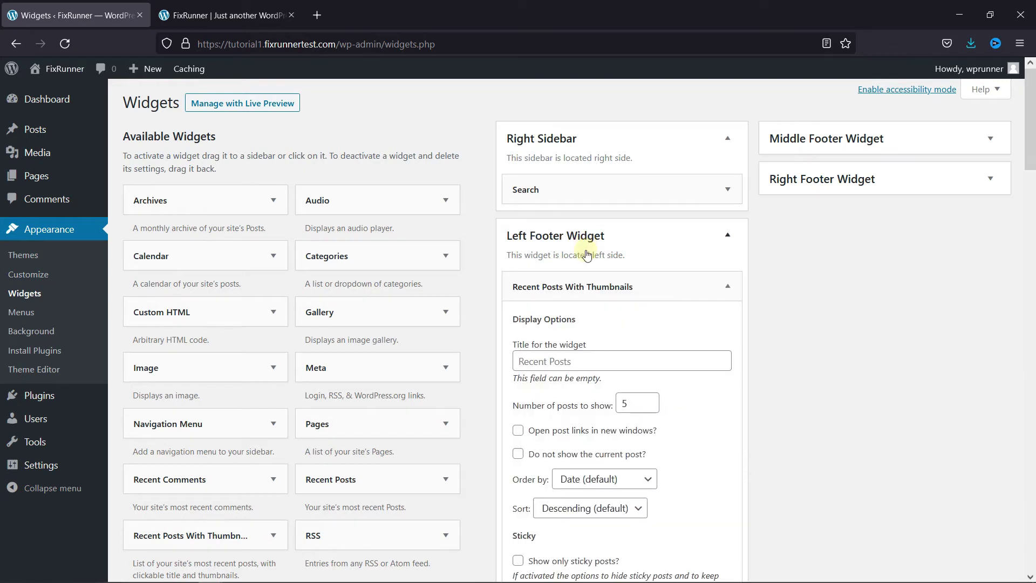
drag(565, 288, 561, 227)
click(615, 236)
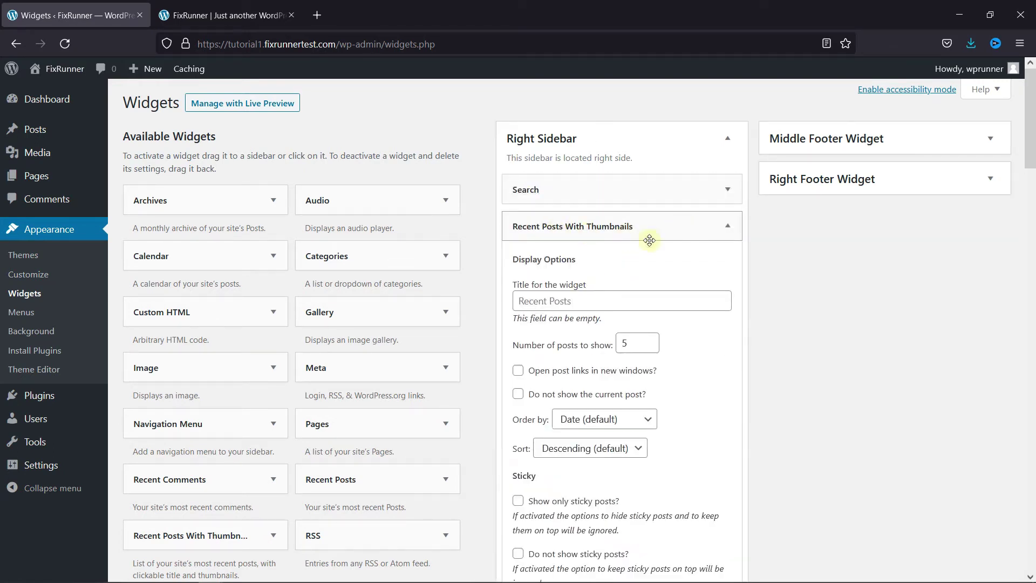
scroll(701, 297, down, 3)
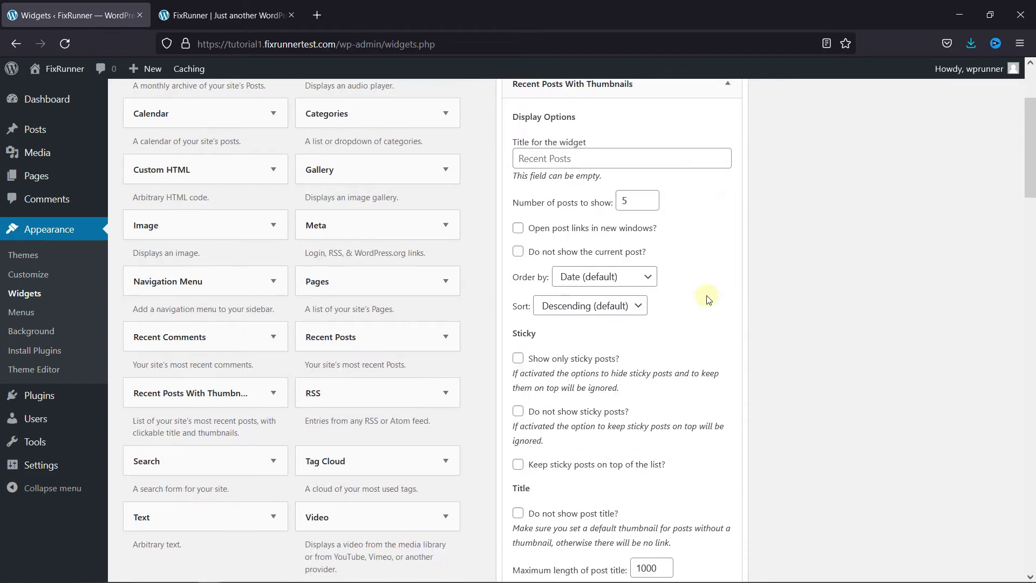
Title the widget 'Recent Posts' and set the number of posts to 3.
click(575, 162)
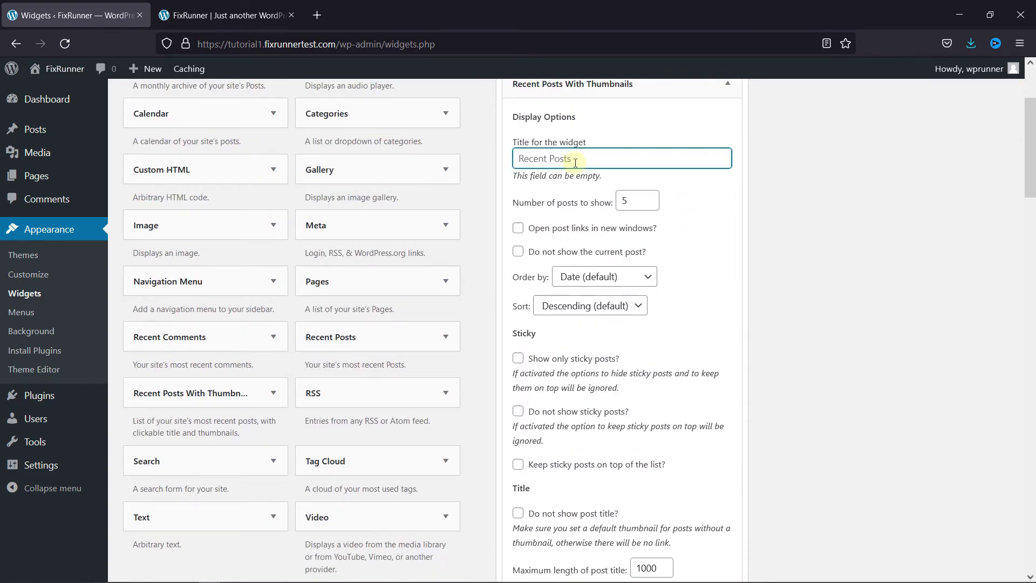
text(Recent Posts)
click(626, 200)
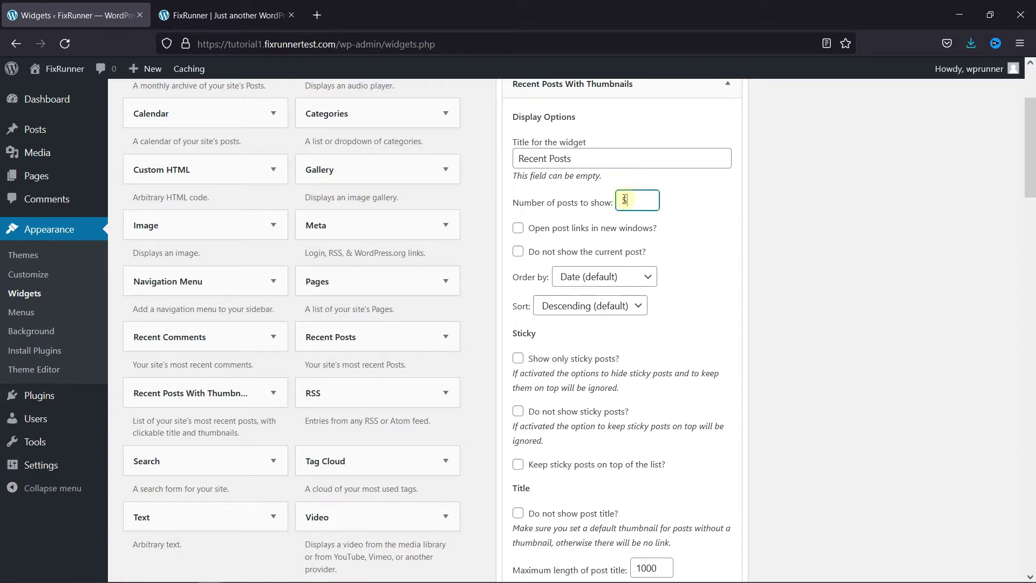
key(BackSpace)
text(3)
click(684, 207)
Make post links open in new windows, leaving 'hide current post' unticked.
click(572, 229)
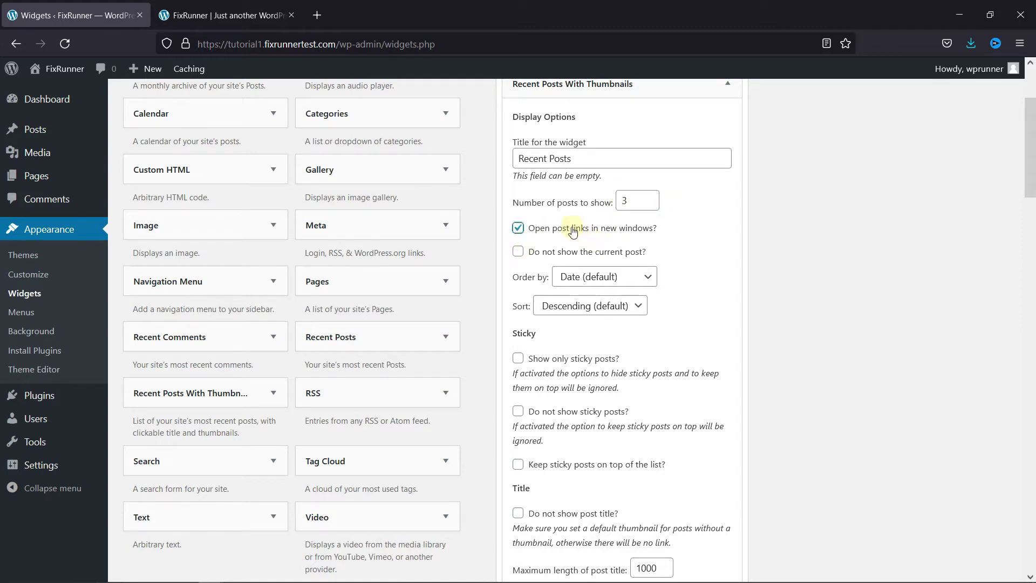
click(612, 252)
click(612, 252)
Set the widget's Order by to Random and keep Sort at Descending (default).
scroll(661, 261, down, 3)
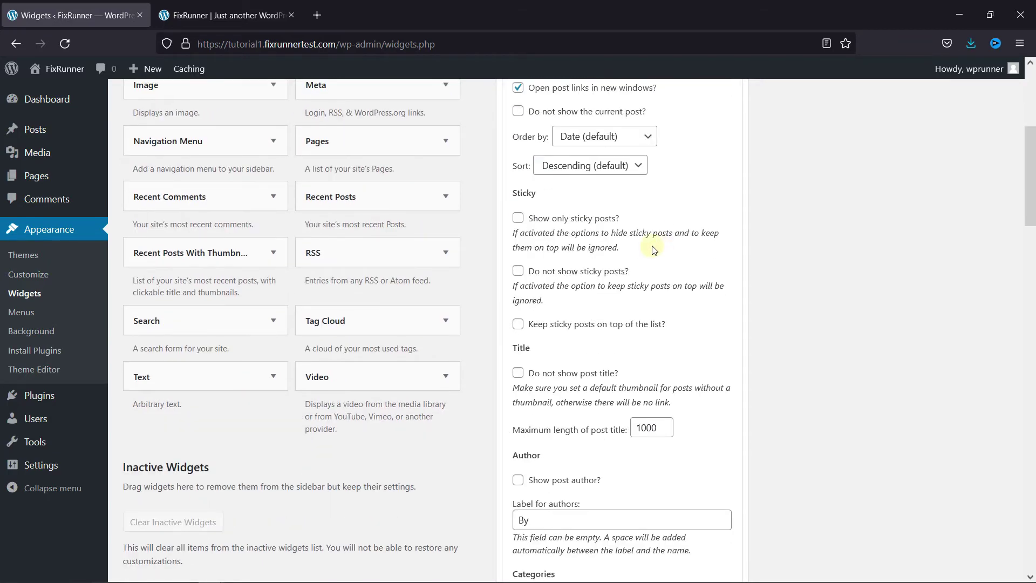
click(624, 134)
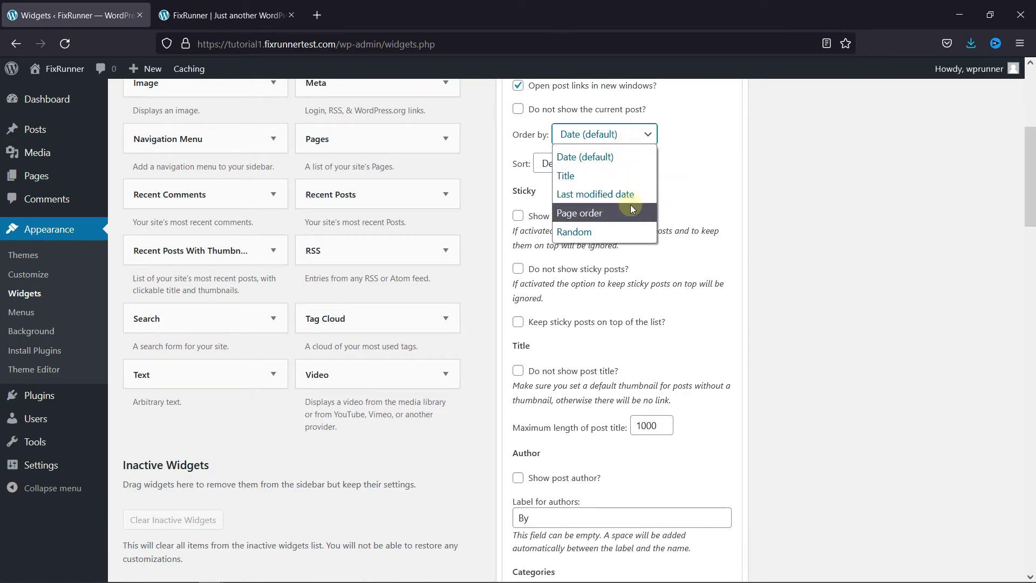
click(608, 231)
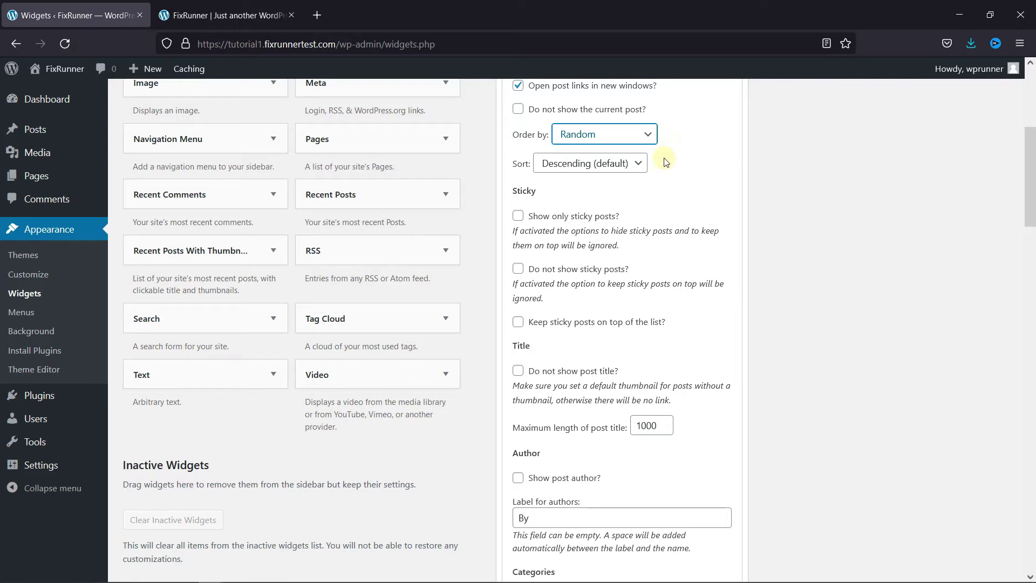
click(611, 167)
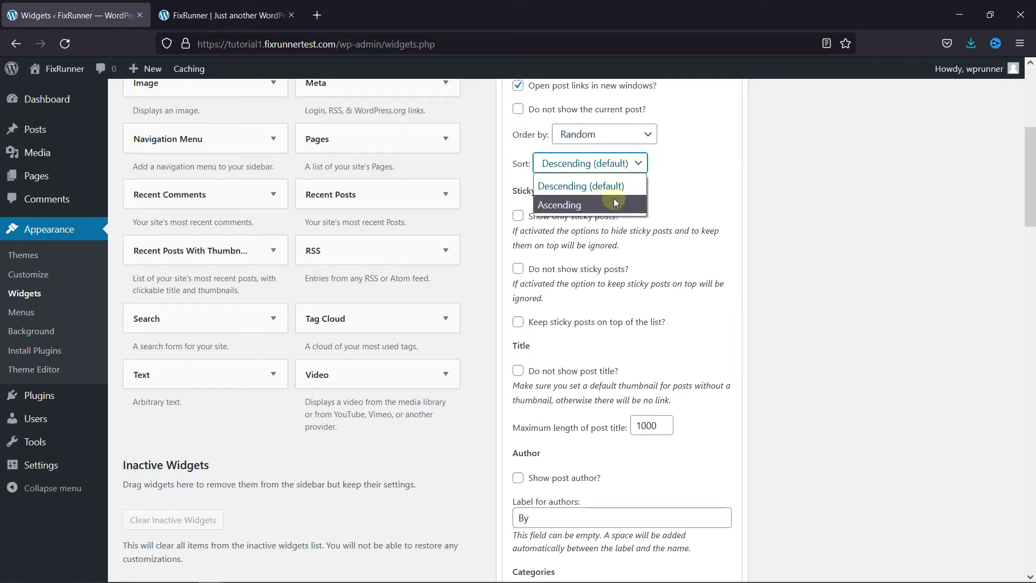
click(688, 192)
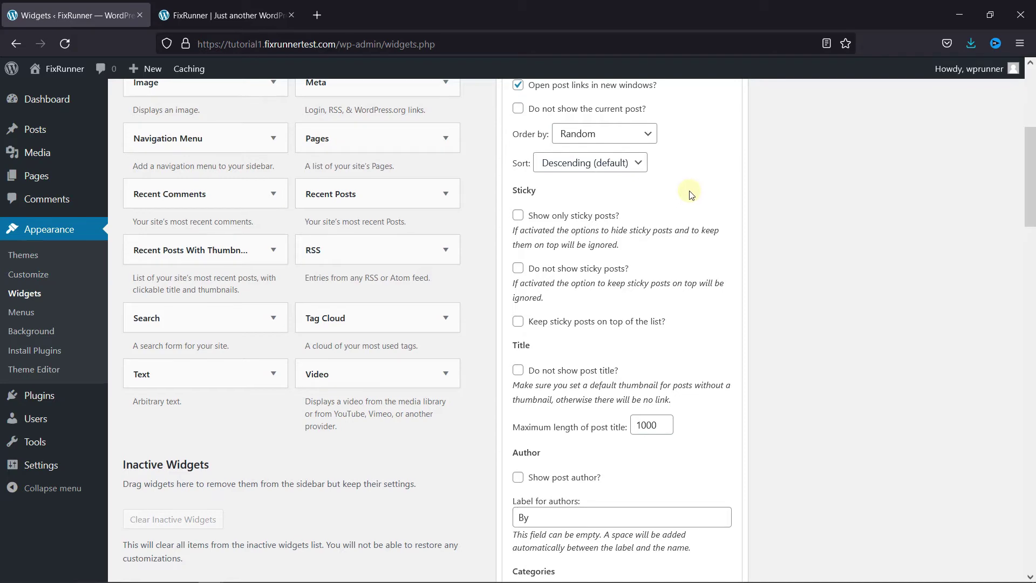
scroll(693, 195, down, 3)
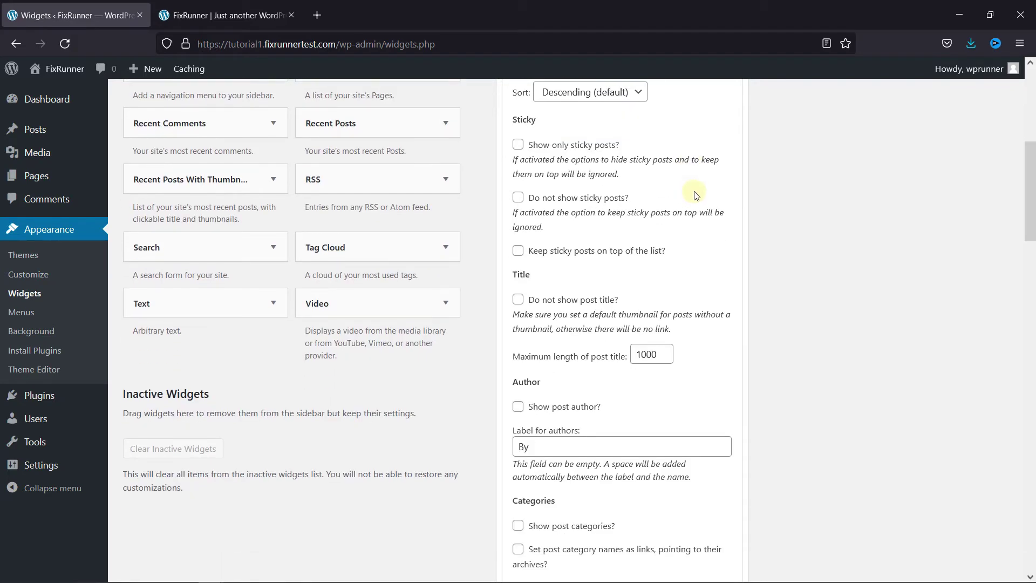
scroll(696, 195, down, 9)
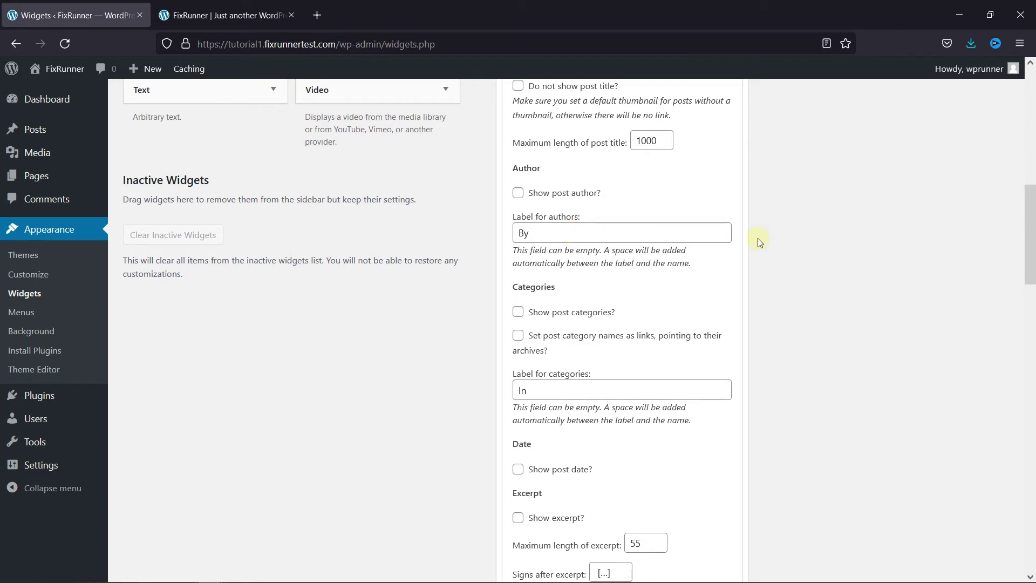
Turn on 'Show post categories?' while leaving post dates switched off.
scroll(758, 240, down, 1)
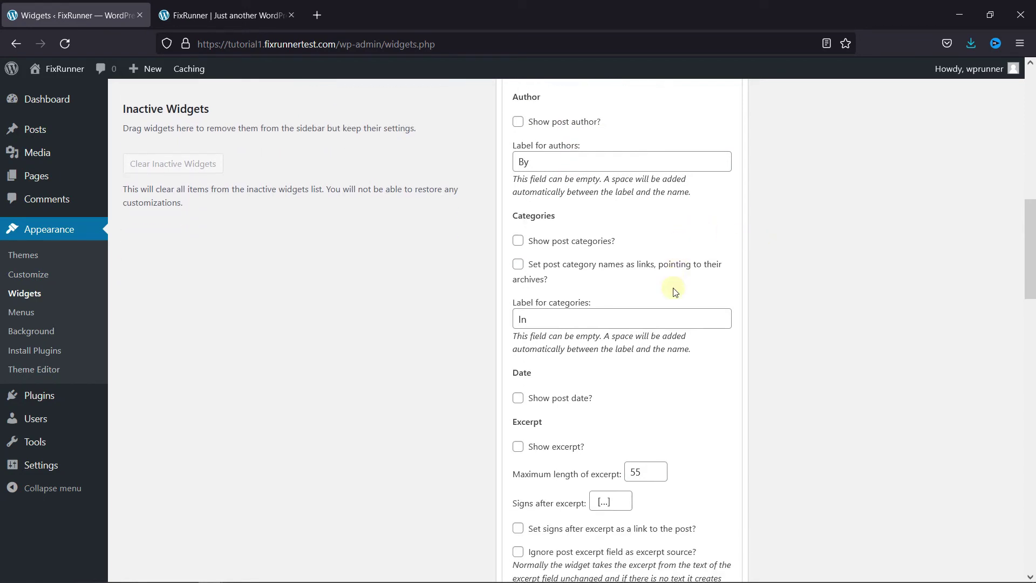
click(541, 241)
scroll(793, 258, down, 2)
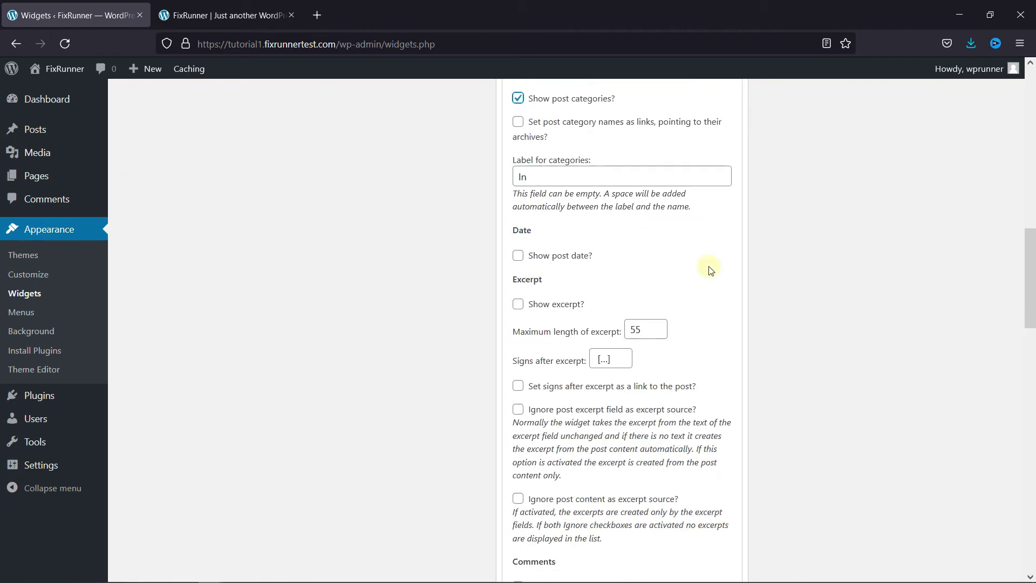
click(572, 264)
click(570, 262)
Save the Recent Posts With Thumbnails widget and collapse its settings.
scroll(738, 242, down, 15)
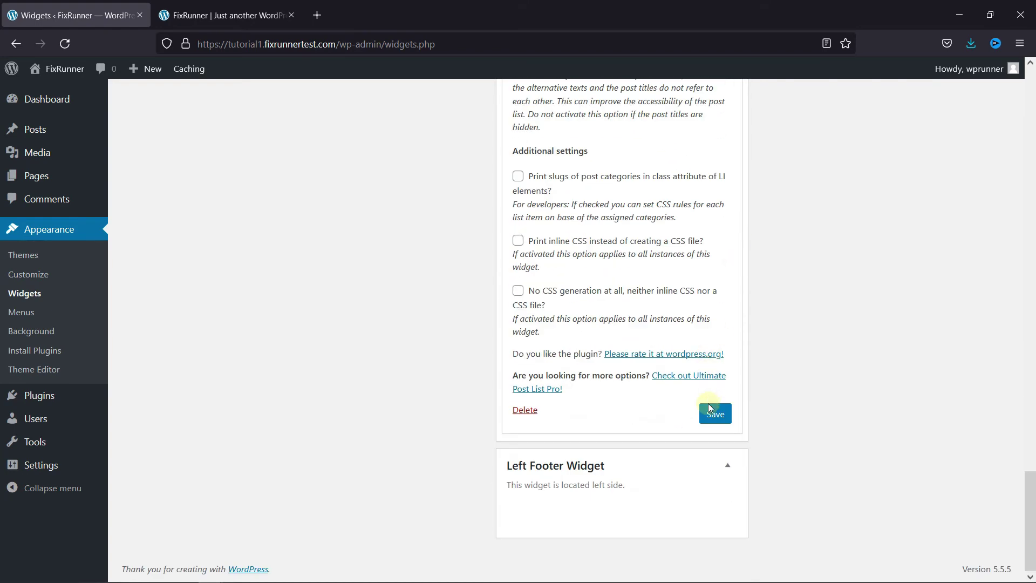
click(709, 417)
click(553, 413)
scroll(536, 243, up, 3)
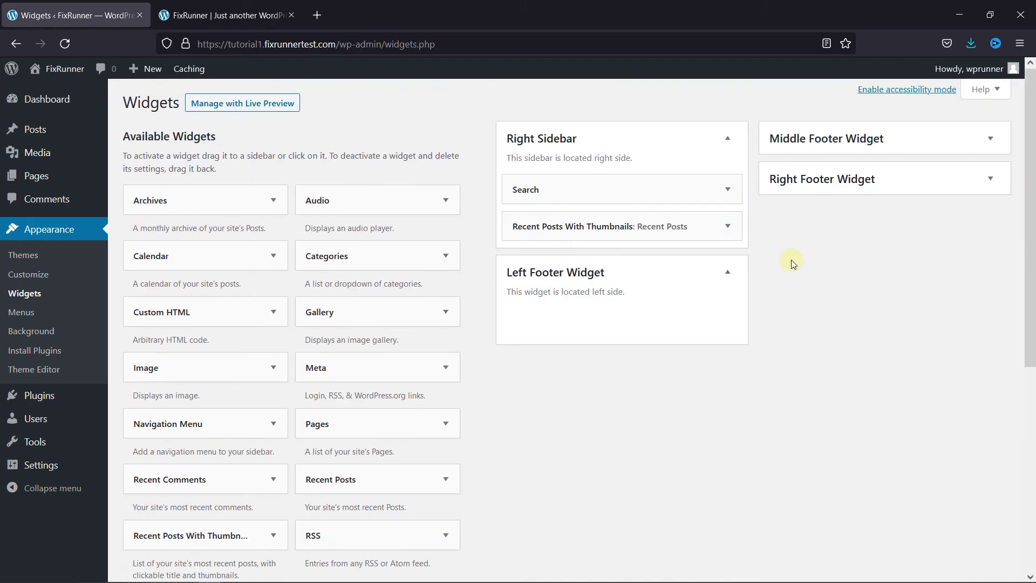
Reload the front page to see three thumbnailed posts labelled 'In Uncategorized' in the sidebar.
click(226, 15)
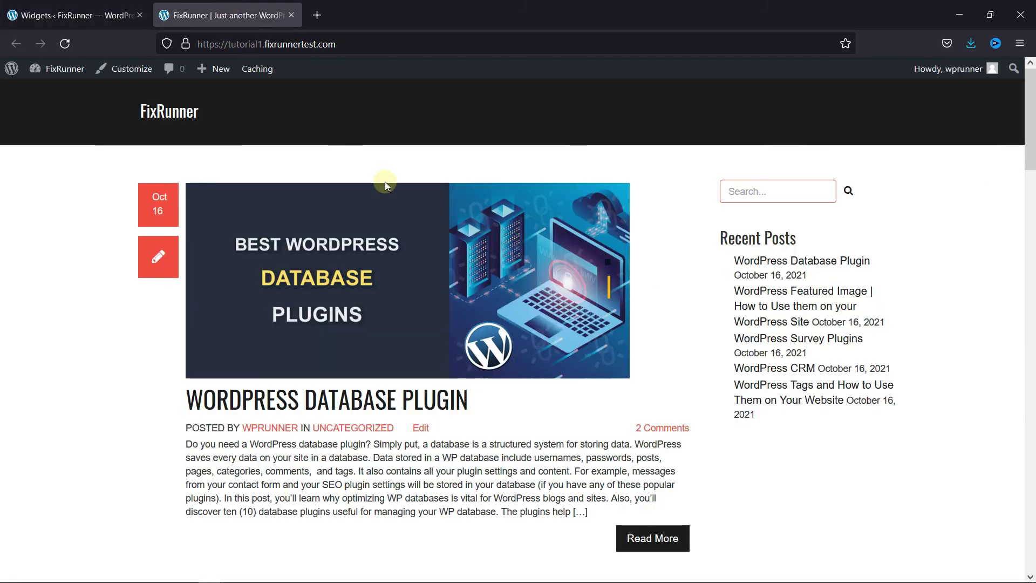
click(65, 43)
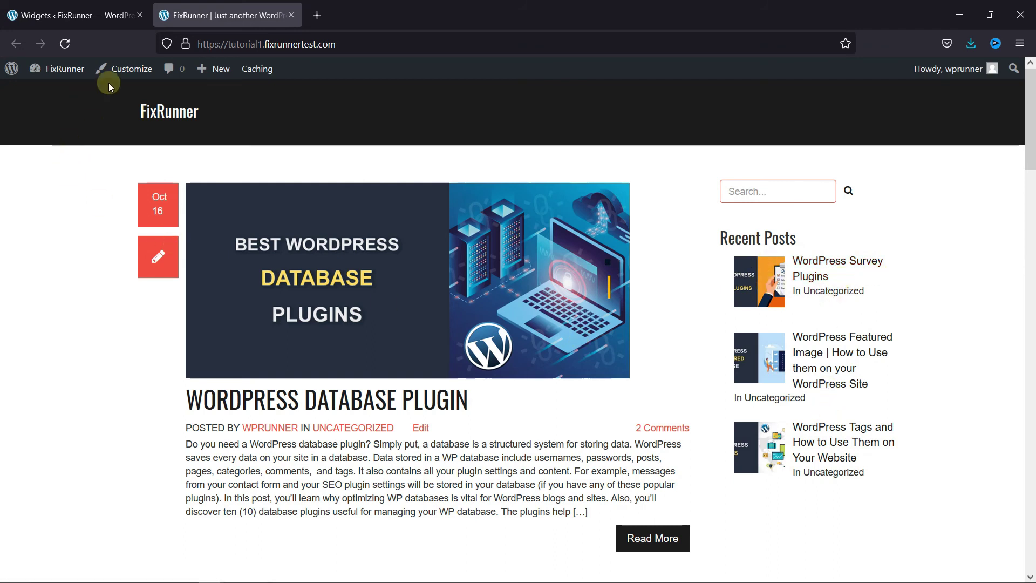
click(66, 44)
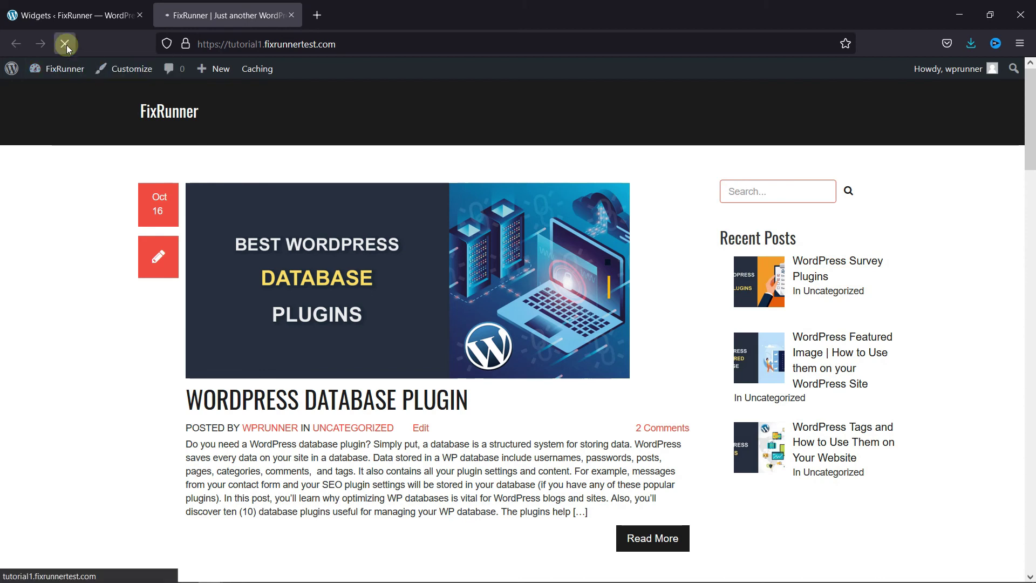